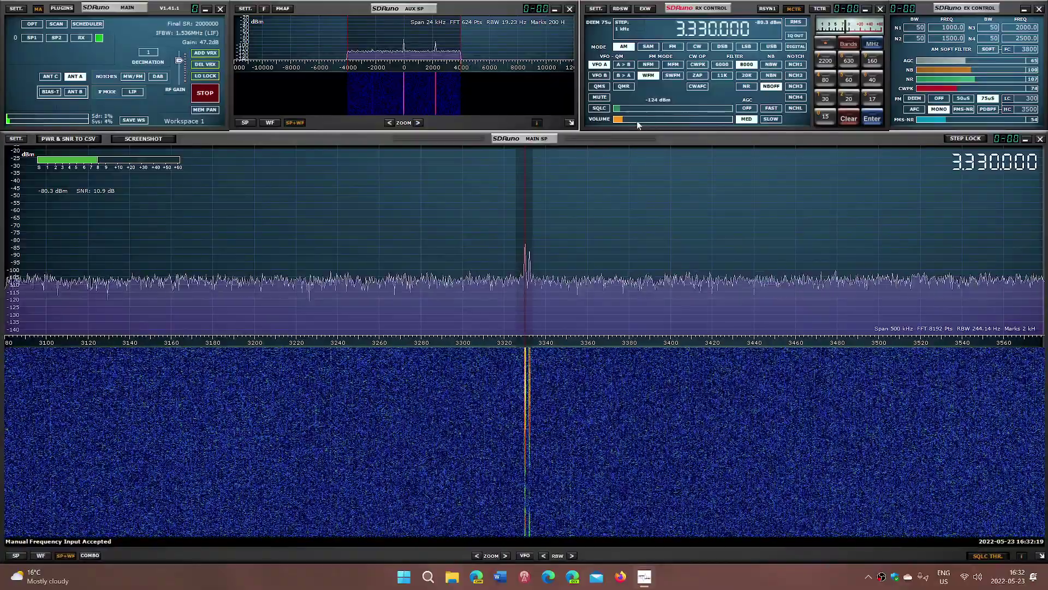
Step: Raise the VOLUME slider slightly while staying tuned to the 3330 kHz AM carrier
click(630, 122)
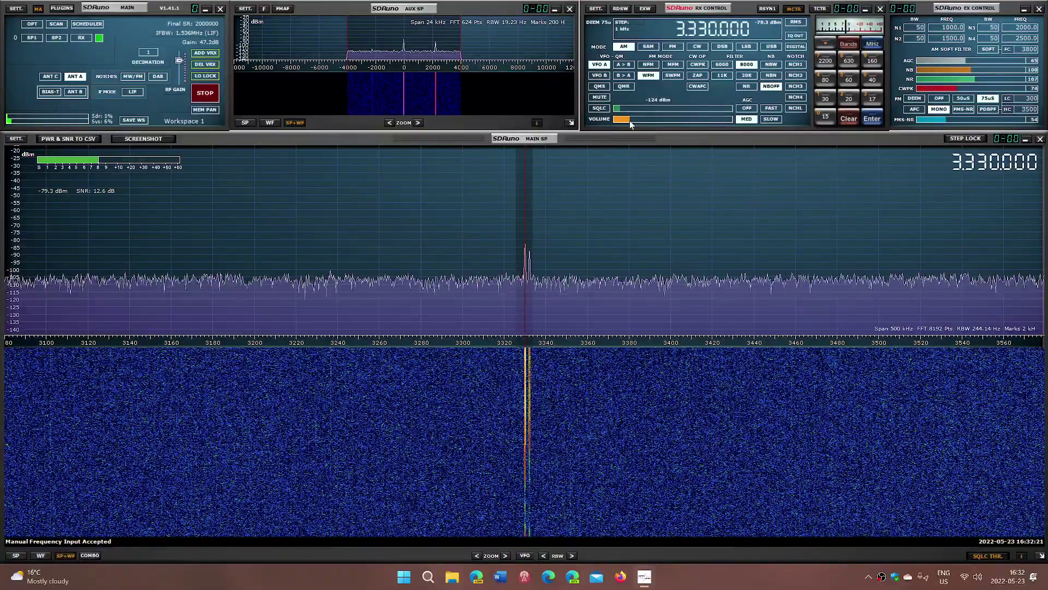